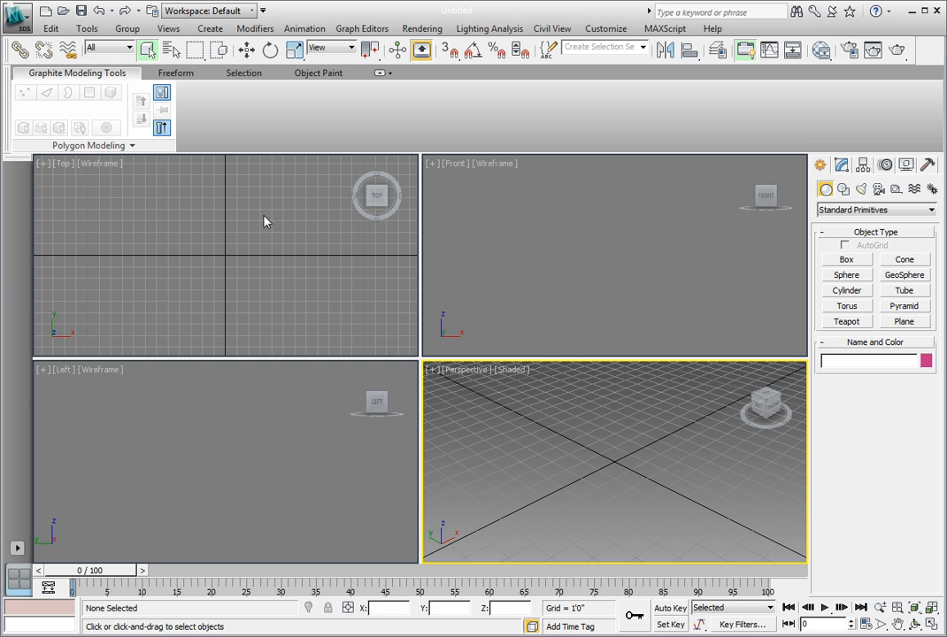
Step: Open the scene file Ch03_Caddies_01.max from the CH 03 folder
{"action": "left_click", "coordinate": [16, 21]}
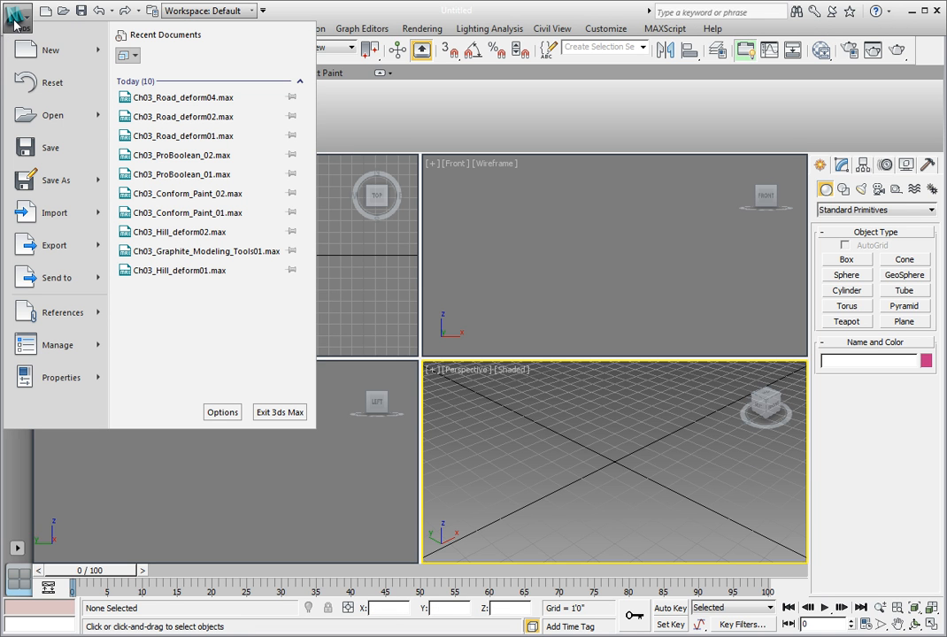
{"action": "left_click", "coordinate": [40, 115]}
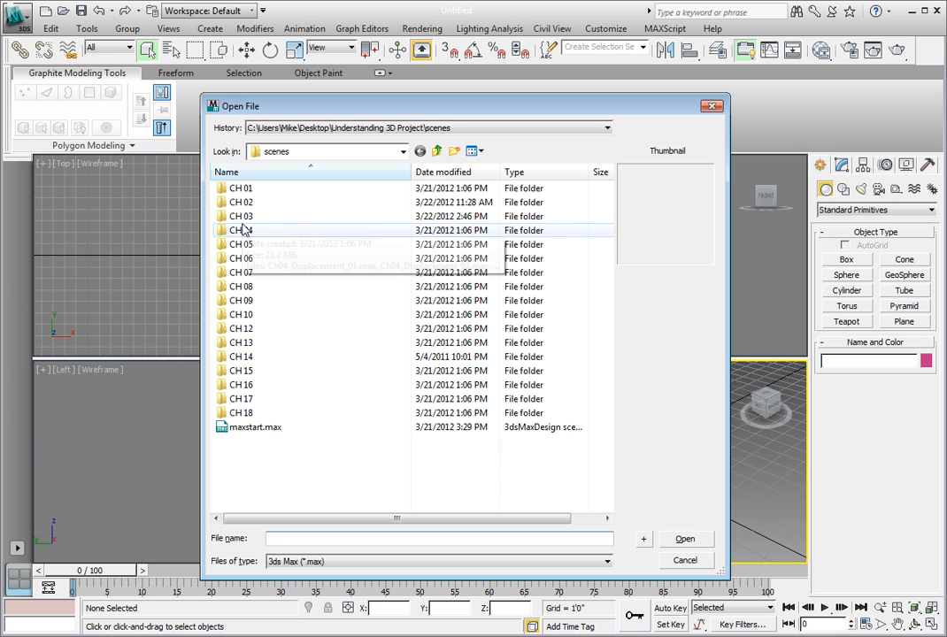
{"action": "double_click", "coordinate": [242, 216]}
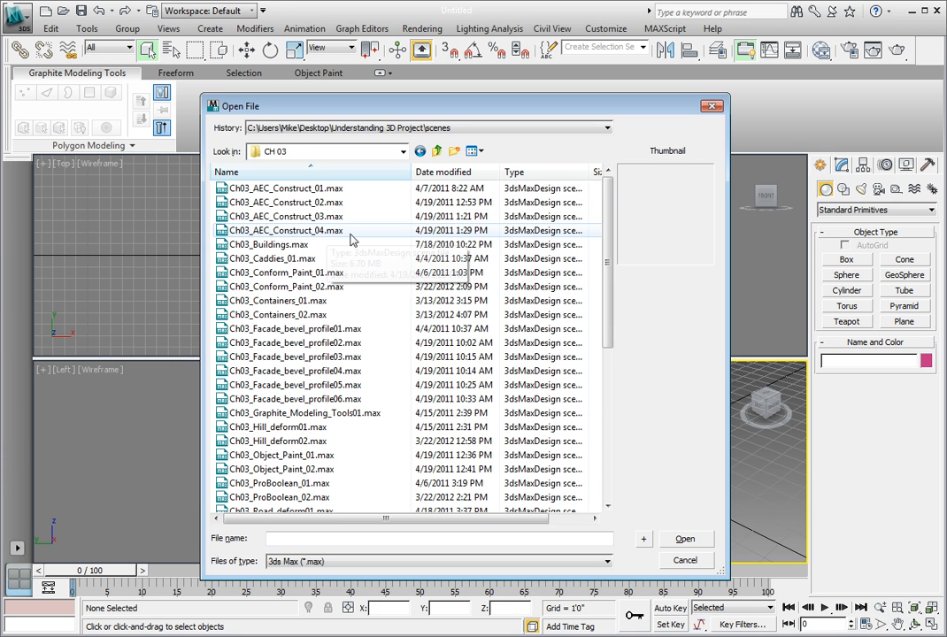
{"action": "left_click", "coordinate": [295, 262]}
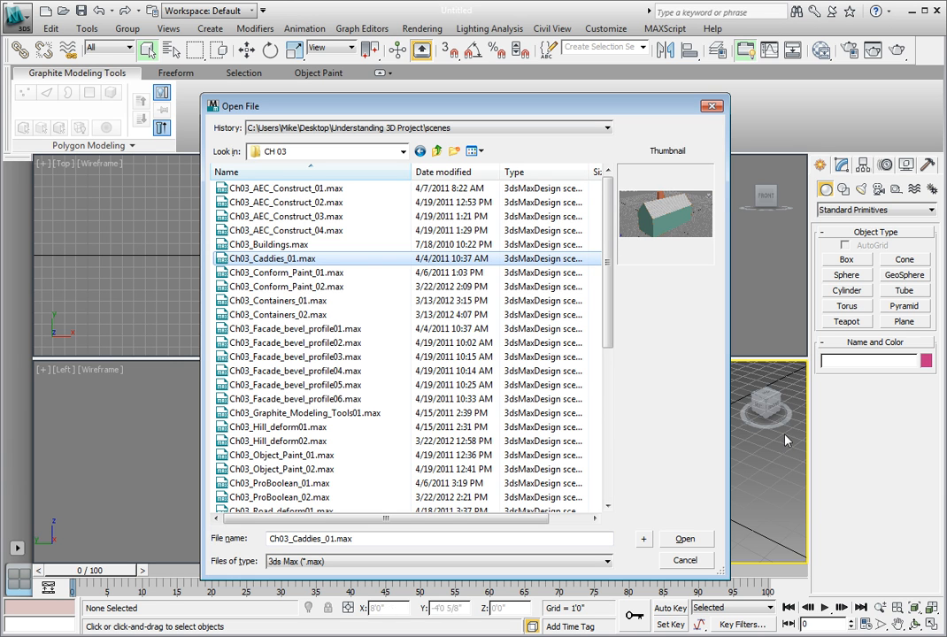
{"action": "left_click", "coordinate": [684, 539]}
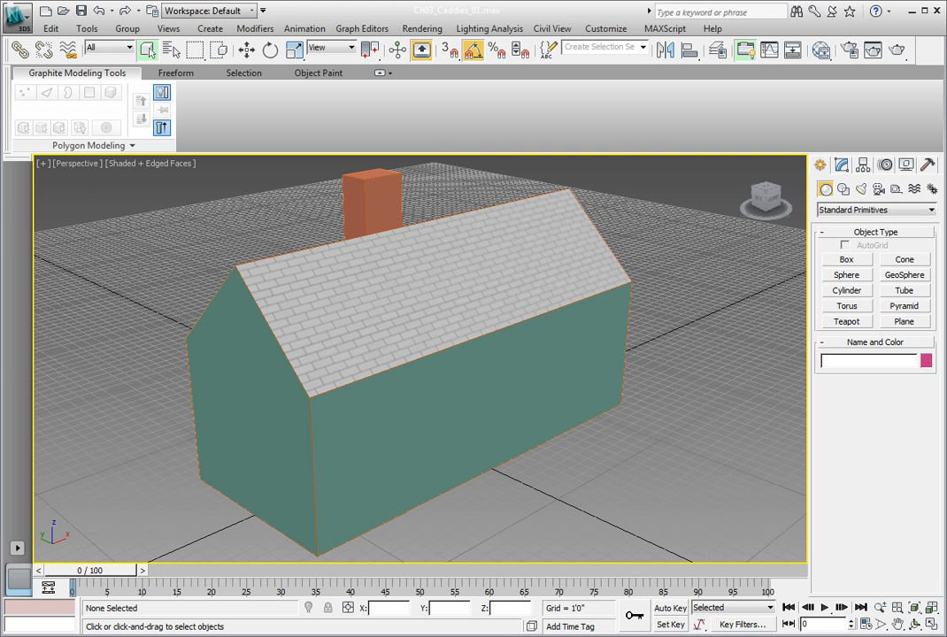
Step: Edit the building at Polygon level, clear the existing polygon selection and select only the long front wall polygon
{"action": "left_click", "coordinate": [430, 416]}
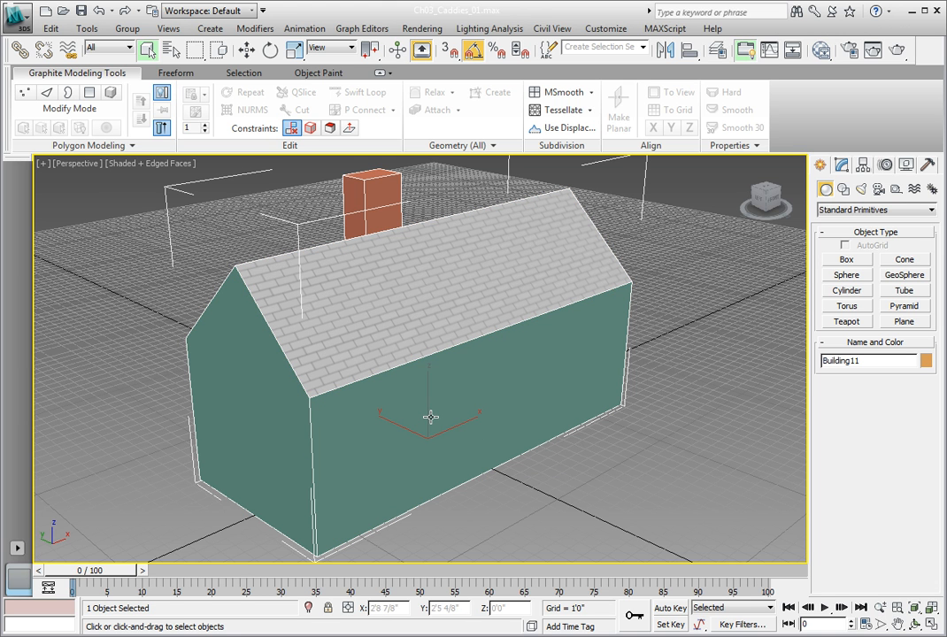
{"action": "left_click", "coordinate": [841, 165]}
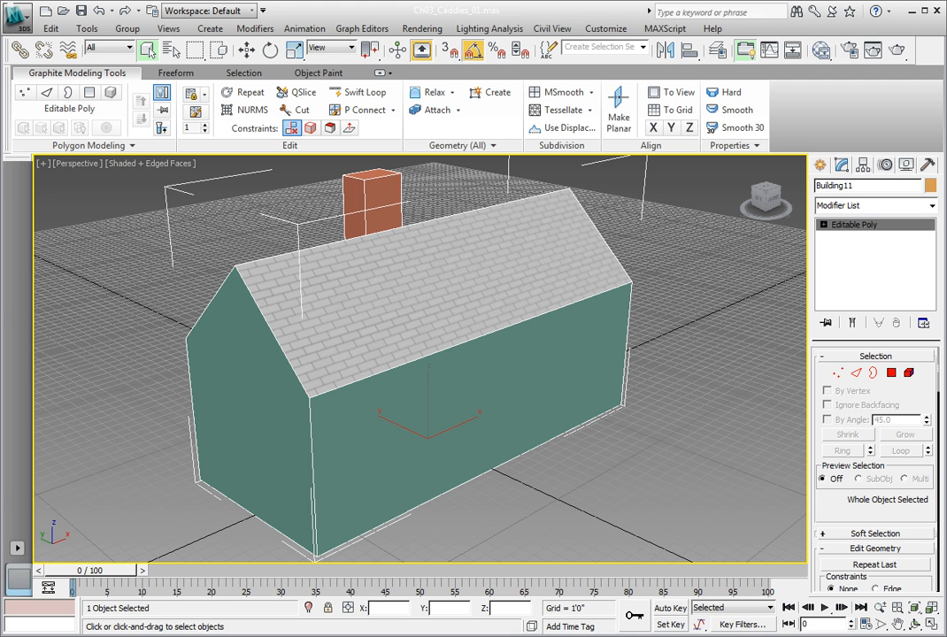
{"action": "left_click", "coordinate": [823, 225]}
{"action": "left_click", "coordinate": [857, 271]}
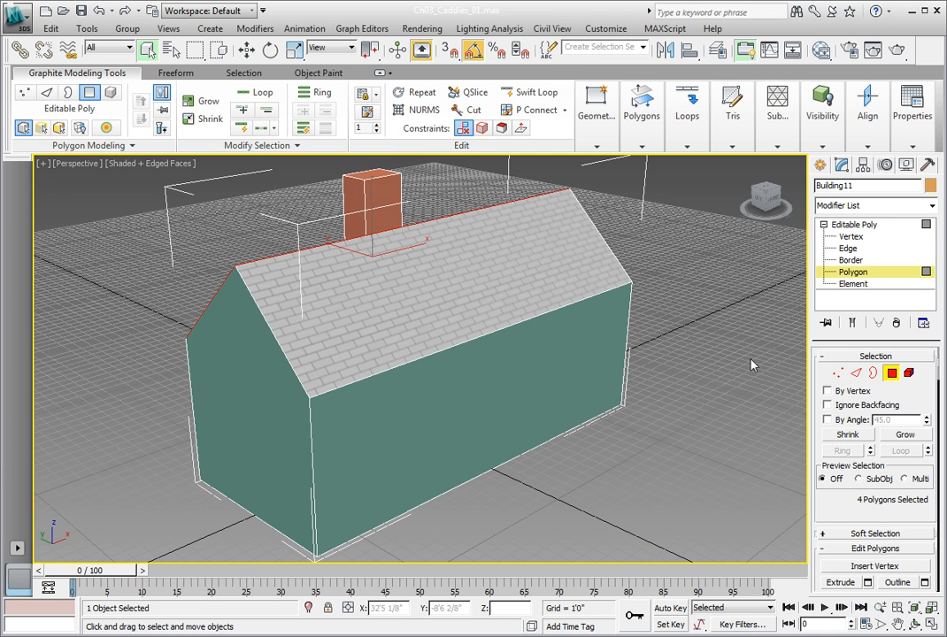
{"action": "left_click", "coordinate": [673, 384]}
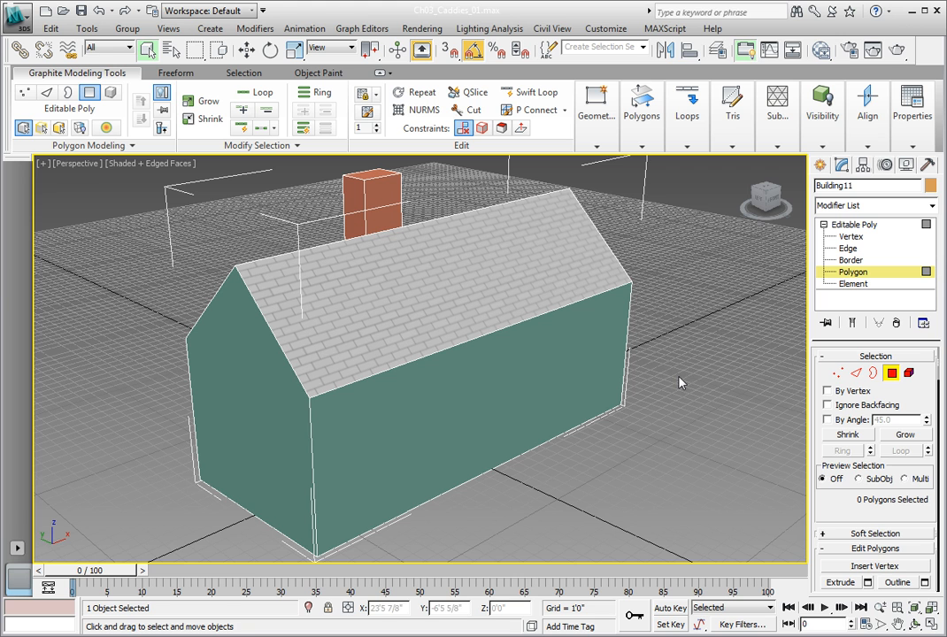
{"action": "left_click", "coordinate": [426, 416]}
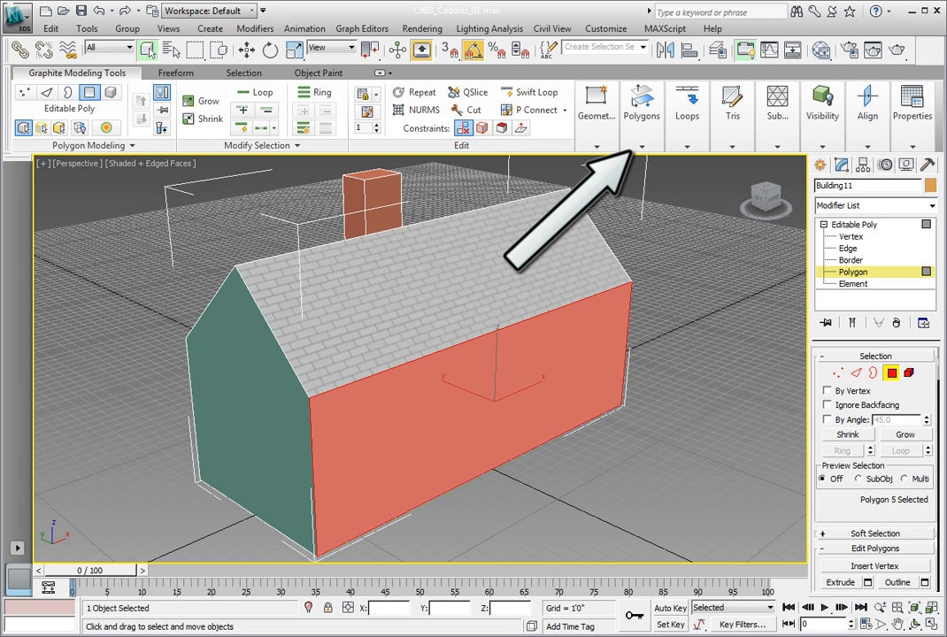
Step: Inset the selected front wall polygon by 1'0", moving the Inset settings clear of the building
{"action": "left_click", "coordinate": [641, 149]}
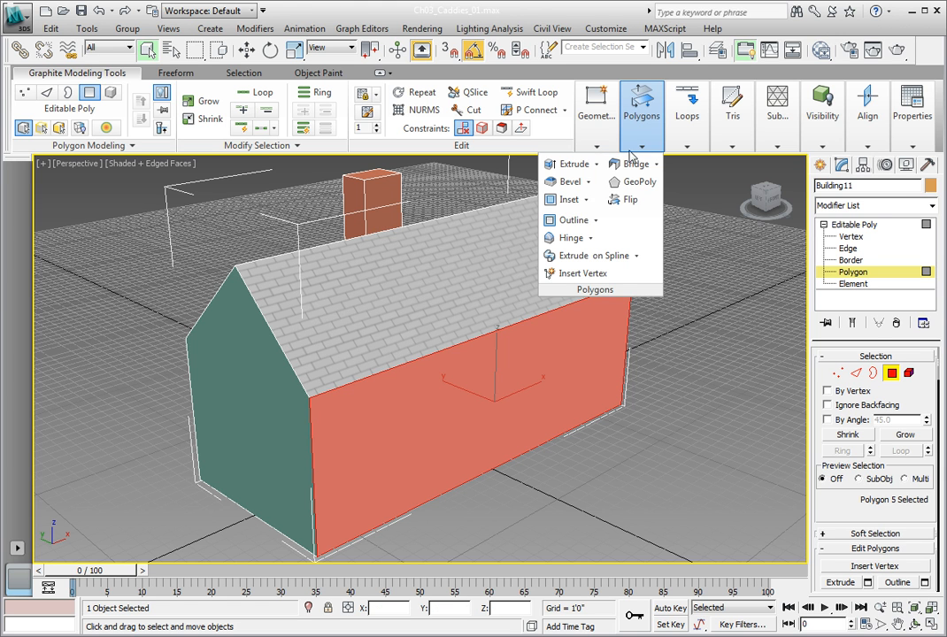
{"action": "left_click", "coordinate": [585, 202]}
{"action": "left_click", "coordinate": [580, 221]}
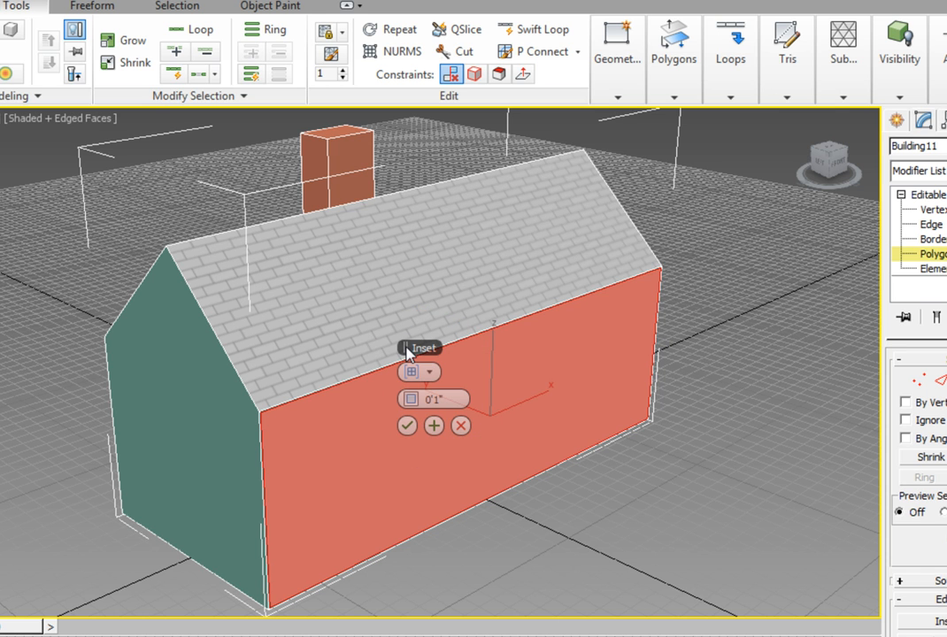
{"action": "left_click_drag", "start_coordinate": [406, 350], "coordinate": [750, 348]}
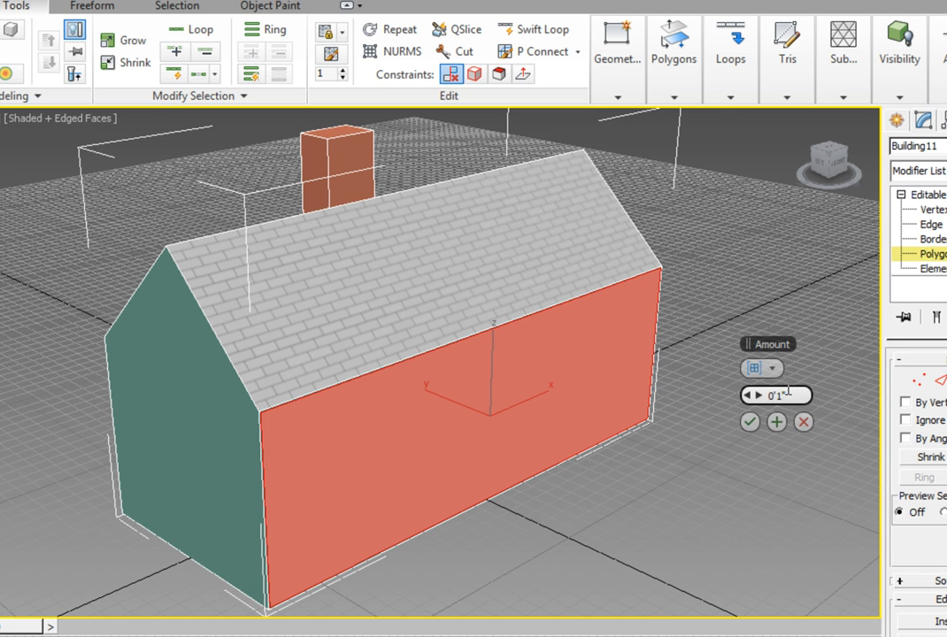
{"action": "left_click_drag", "start_coordinate": [788, 394], "coordinate": [753, 396]}
{"action": "type", "text": "1'"}
{"action": "key", "text": "Return"}
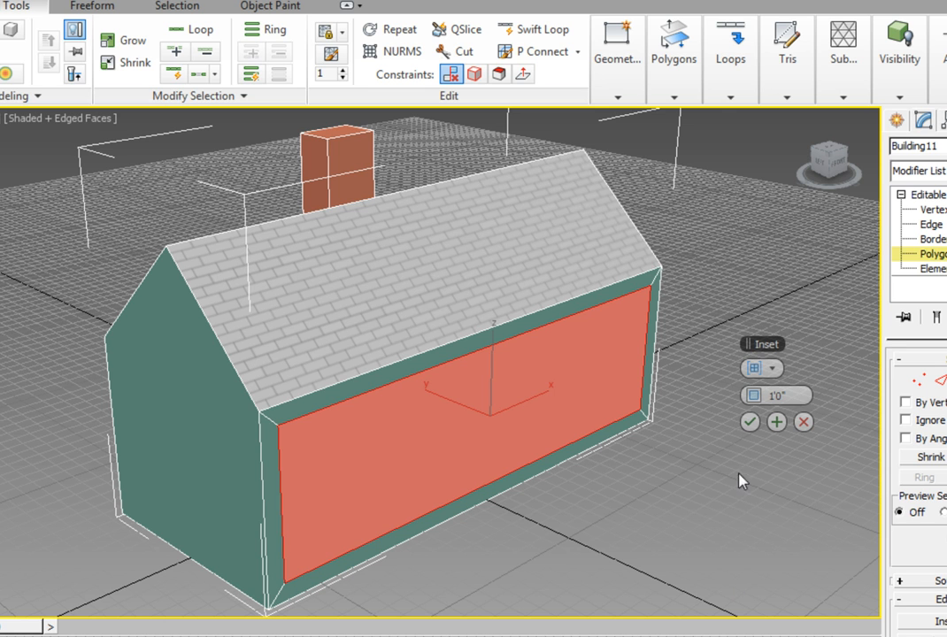
{"action": "left_click", "coordinate": [748, 423]}
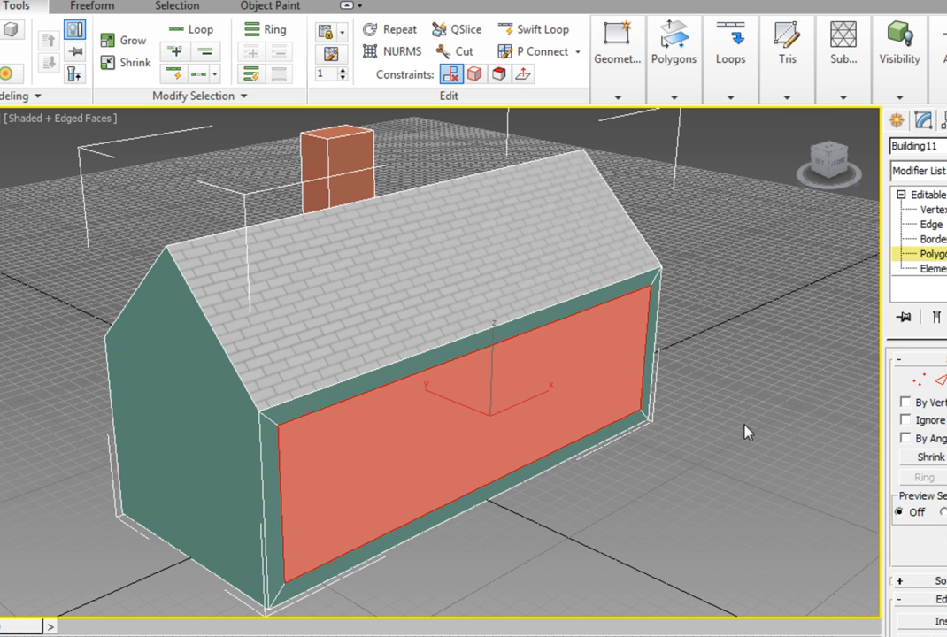
Step: Bevel the inset wall polygon with a height of 1'0" and an outline of 0'0", keeping Bevel running for another pass
{"action": "left_click", "coordinate": [674, 98]}
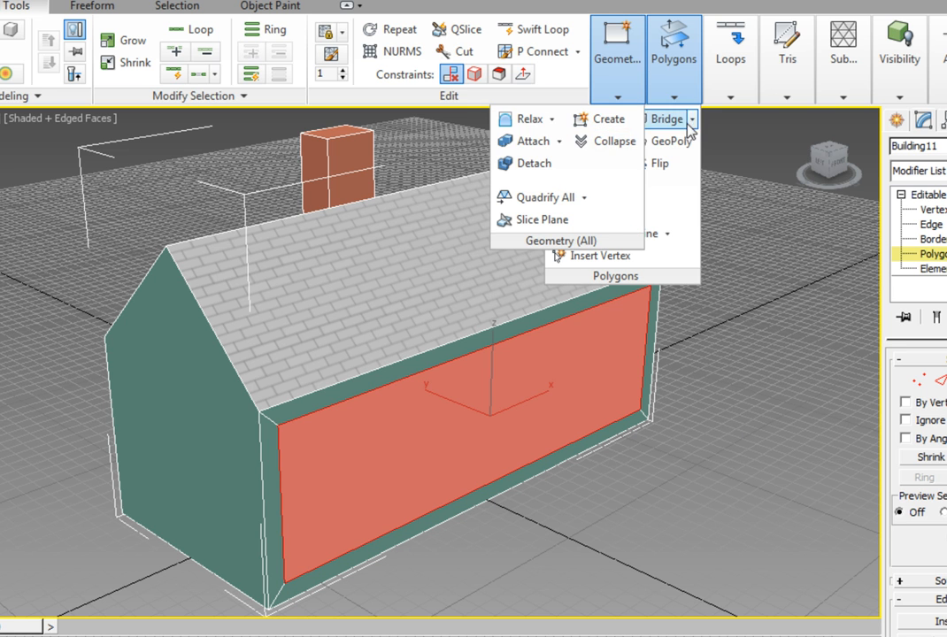
{"action": "left_click", "coordinate": [609, 142]}
{"action": "left_click", "coordinate": [574, 164]}
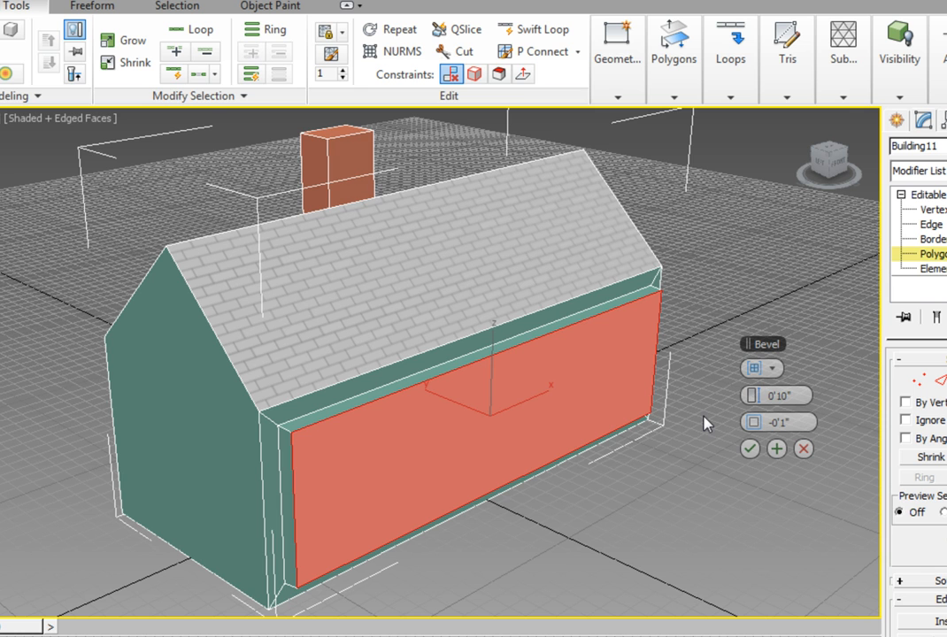
{"action": "left_click", "coordinate": [756, 395]}
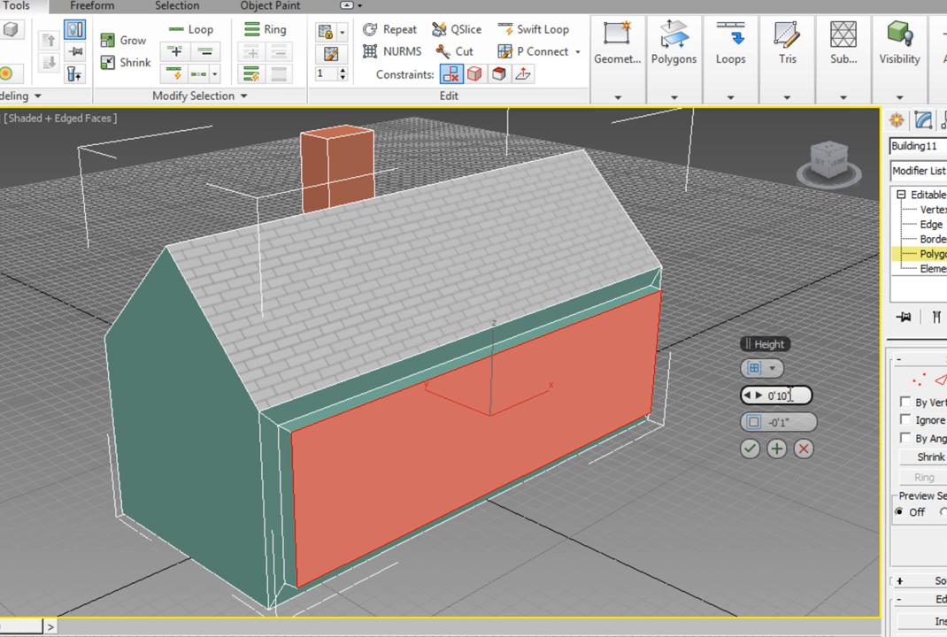
{"action": "type", "text": "1"}
{"action": "key", "text": "Return"}
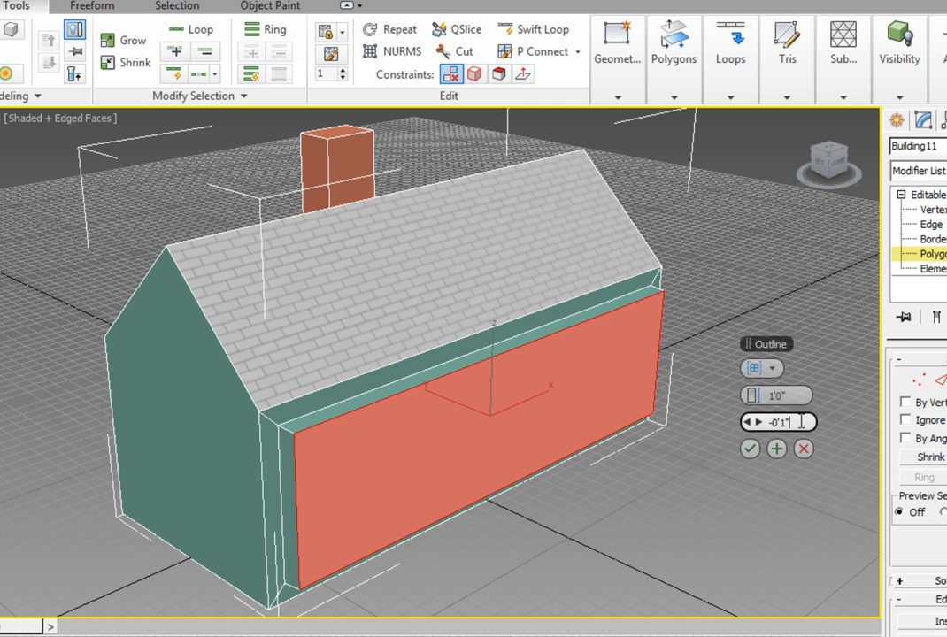
{"action": "left_click_drag", "start_coordinate": [790, 422], "coordinate": [744, 424]}
{"action": "type", "text": "0"}
{"action": "key", "text": "Return"}
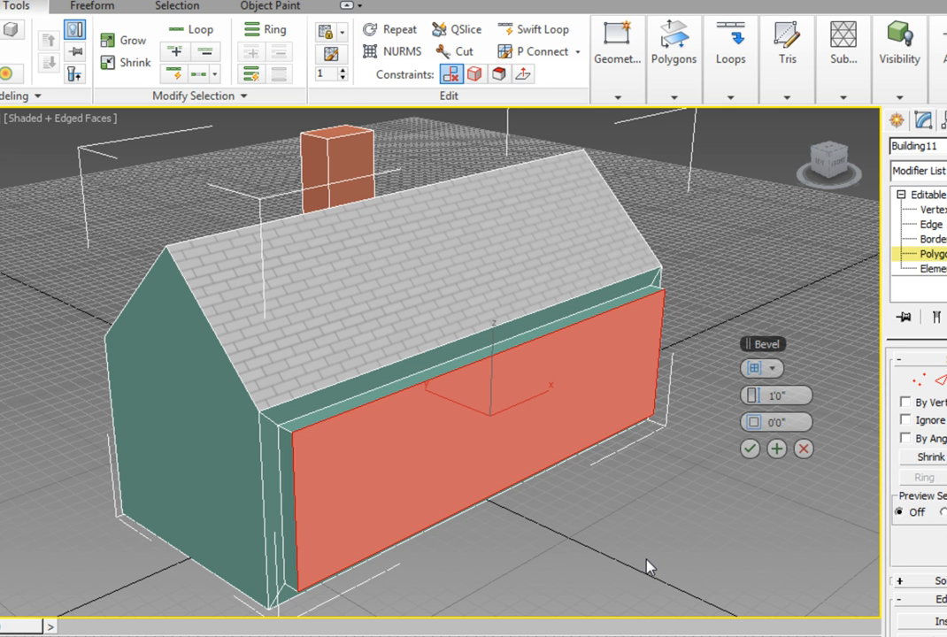
{"action": "left_click", "coordinate": [777, 449]}
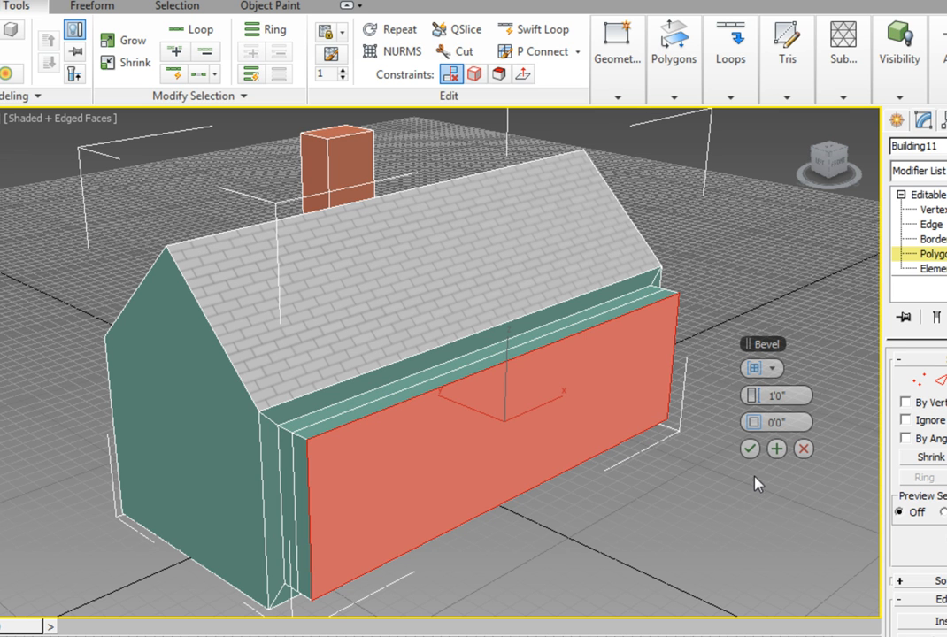
Step: Apply a second bevel with height 0'0" and outline -1'0" to the front wall polygon, and cancel the extra bevel that follows
{"action": "type", "text": "0"}
{"action": "key", "text": "Return"}
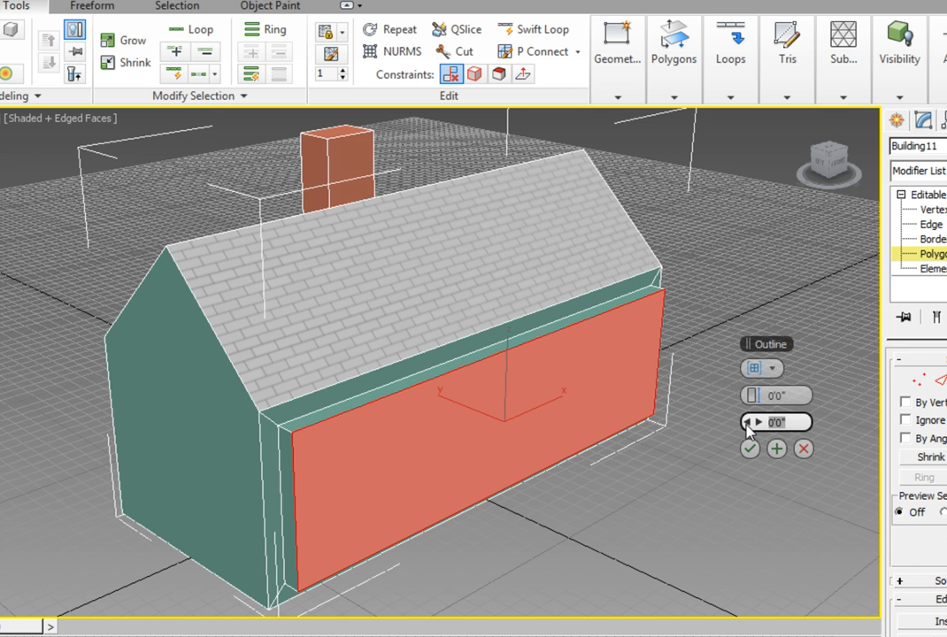
{"action": "type", "text": "-1"}
{"action": "key", "text": "Return"}
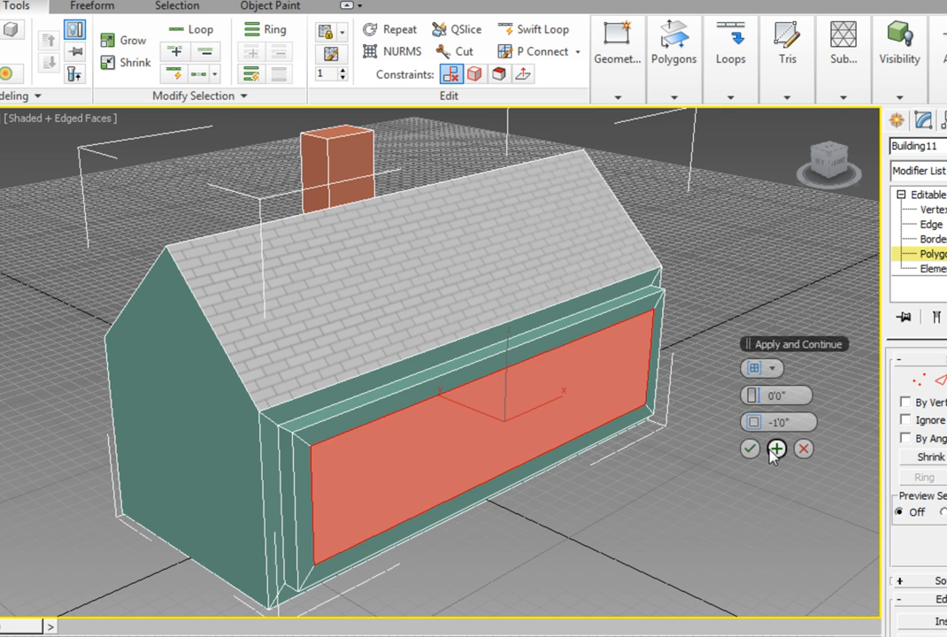
{"action": "left_click", "coordinate": [775, 450]}
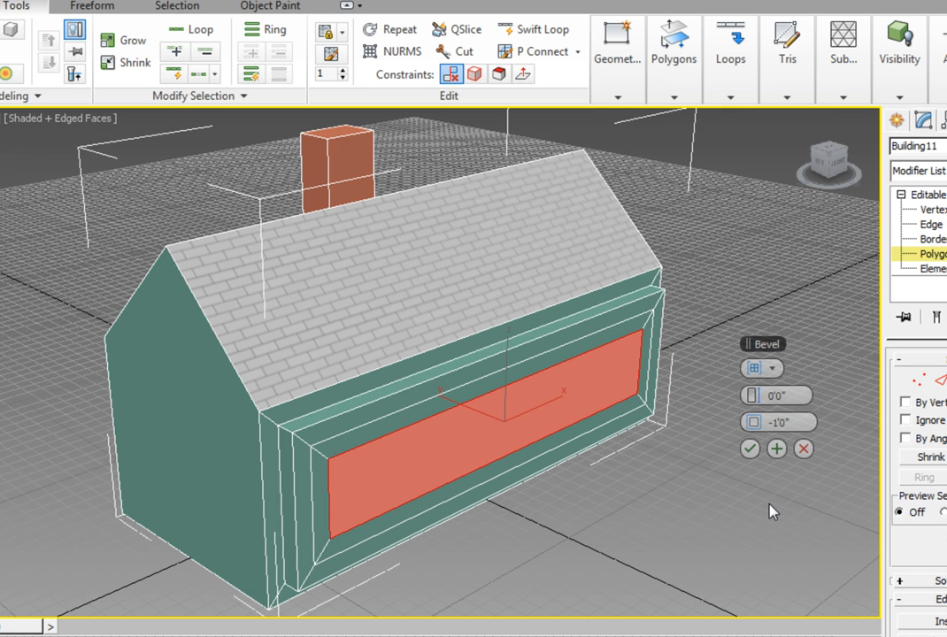
{"action": "left_click", "coordinate": [803, 450]}
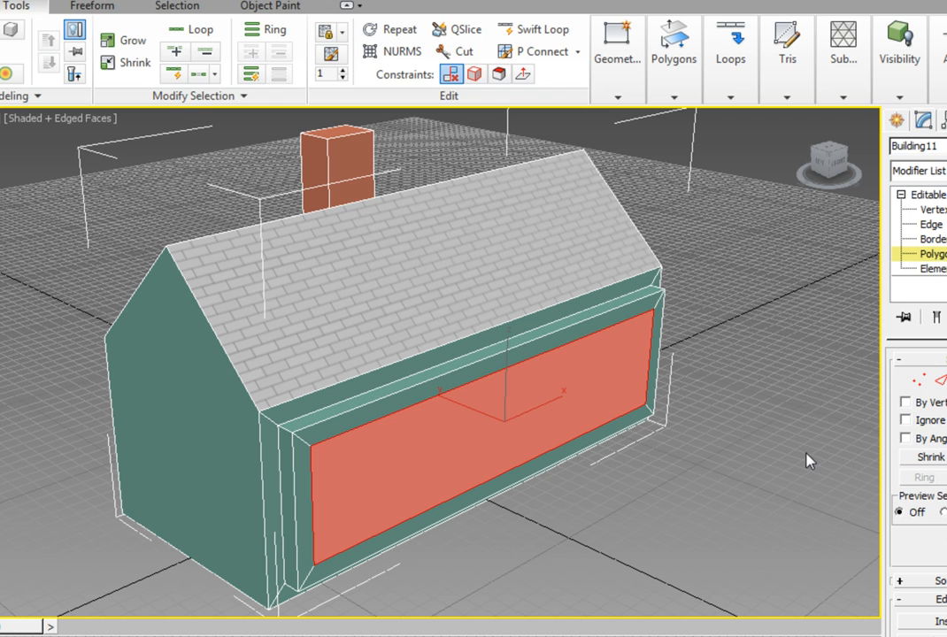